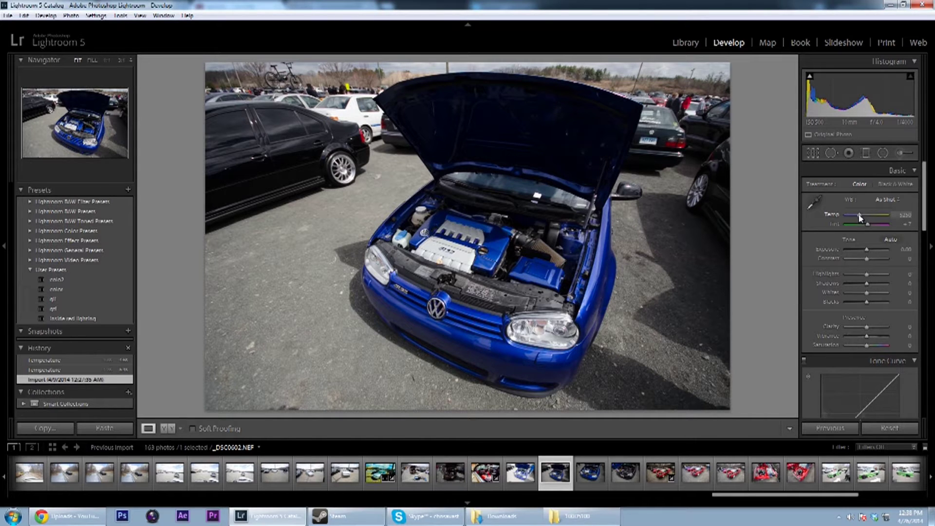
- Set the photo's white balance to a temperature of about 5450 and a tint of +14
{"action": "left_click_drag", "start_coordinate": [860, 218], "coordinate": [885, 218]}
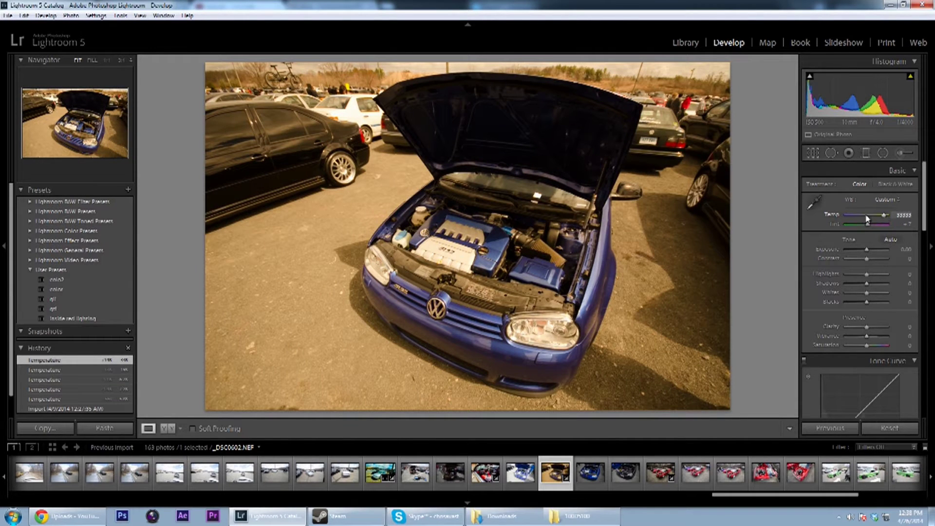
{"action": "double_click", "coordinate": [831, 217]}
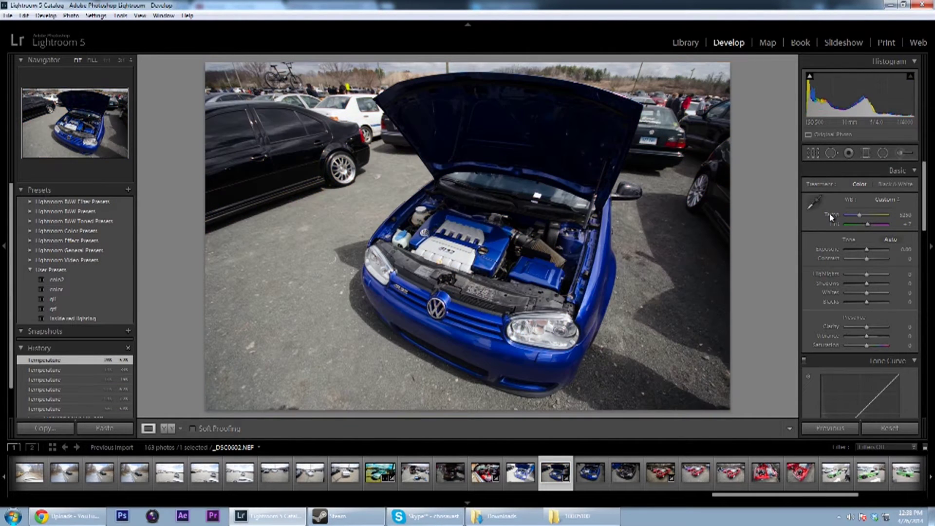
{"action": "left_click_drag", "start_coordinate": [860, 215], "coordinate": [861, 217]}
{"action": "mouse_move", "coordinate": [868, 225]}
{"action": "left_mouse_down"}
{"action": "mouse_move", "coordinate": [851, 224]}
{"action": "mouse_move", "coordinate": [878, 225]}
{"action": "mouse_move", "coordinate": [868, 224]}
{"action": "left_mouse_up"}
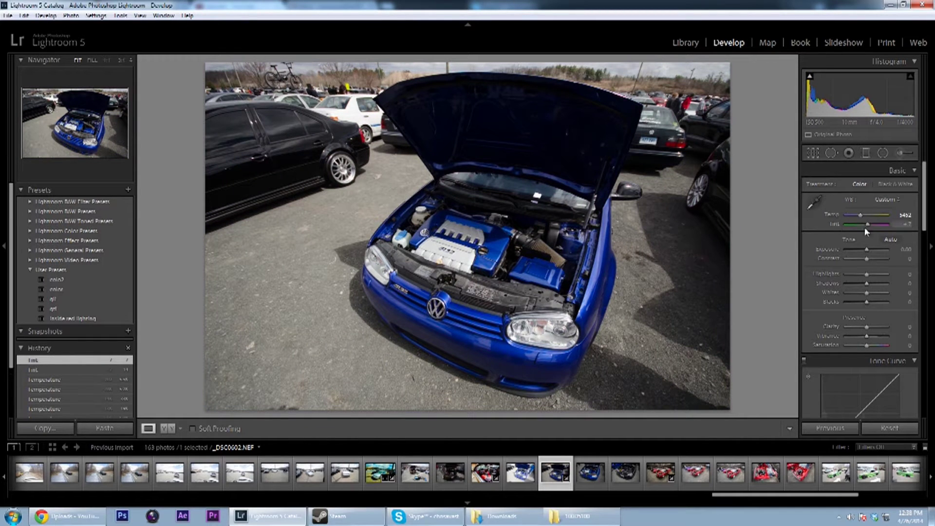
{"action": "left_click_drag", "start_coordinate": [868, 224], "coordinate": [870, 225]}
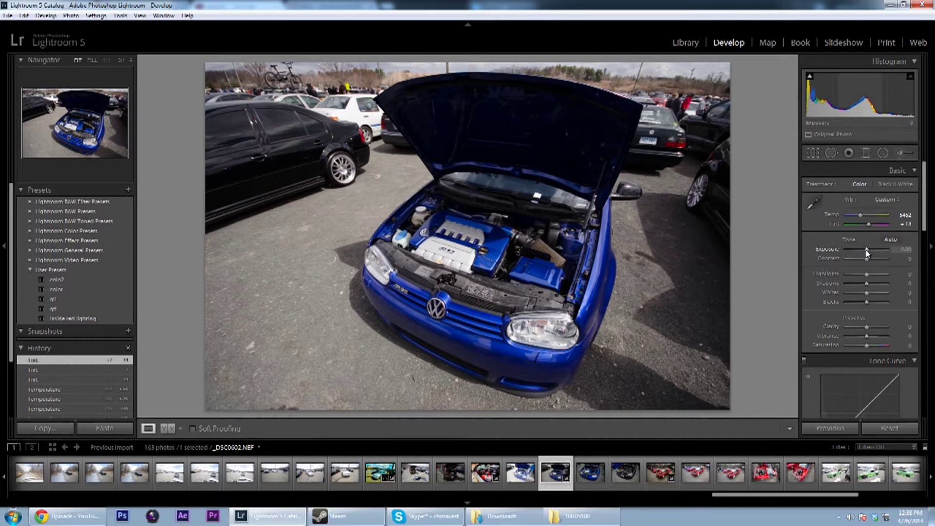
- Reset the exposure to 0 and set highlights to -26, shadows to +74, whites to +38 and blacks to +12
{"action": "mouse_move", "coordinate": [867, 250]}
{"action": "left_mouse_down"}
{"action": "mouse_move", "coordinate": [838, 248]}
{"action": "mouse_move", "coordinate": [889, 249]}
{"action": "mouse_move", "coordinate": [856, 250]}
{"action": "mouse_move", "coordinate": [862, 245]}
{"action": "left_mouse_up"}
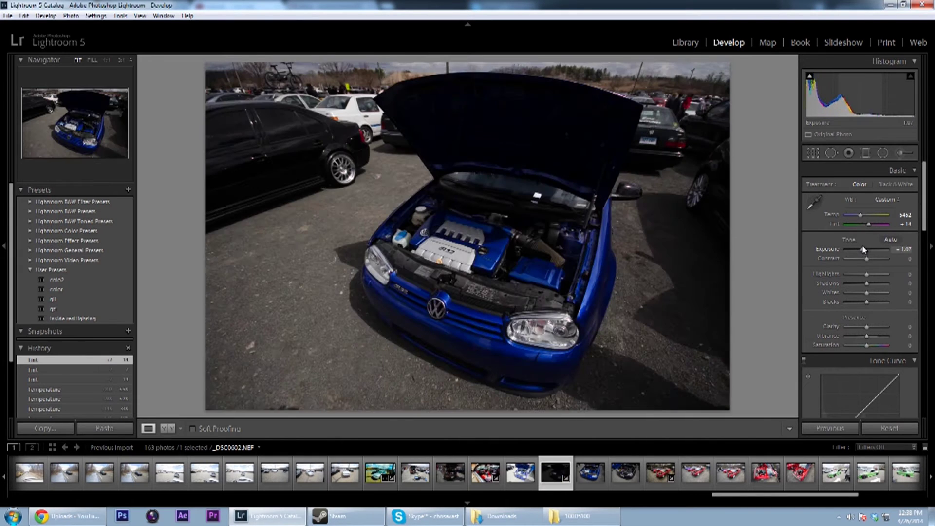
{"action": "double_click", "coordinate": [830, 250]}
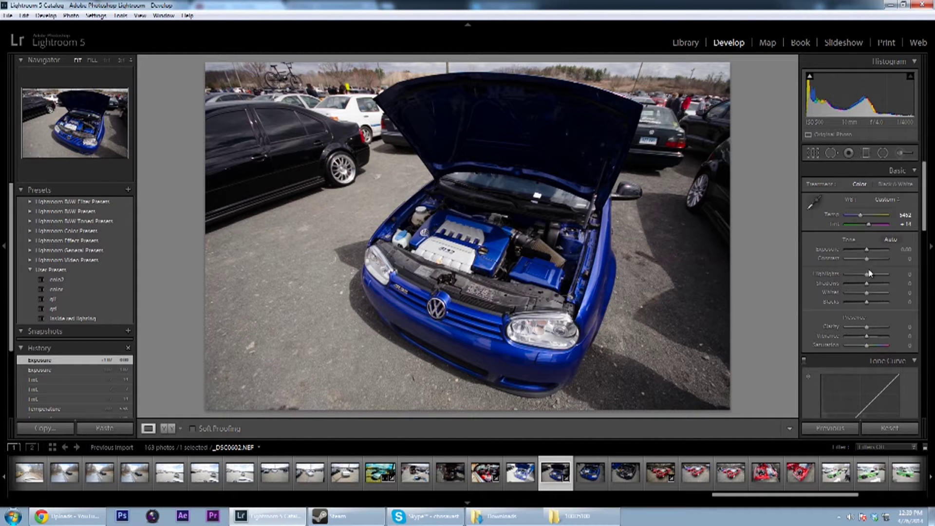
{"action": "mouse_move", "coordinate": [867, 275]}
{"action": "left_mouse_down"}
{"action": "mouse_move", "coordinate": [879, 275]}
{"action": "mouse_move", "coordinate": [861, 277]}
{"action": "left_mouse_up"}
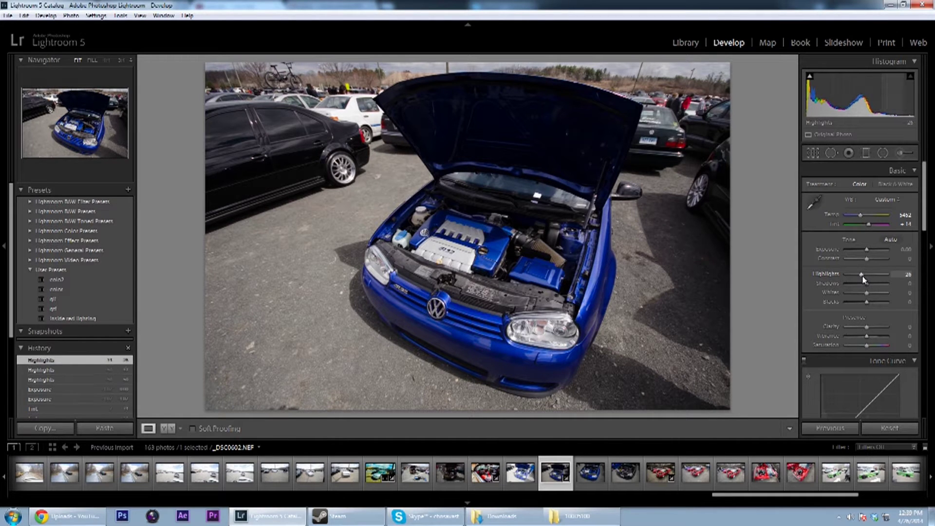
{"action": "mouse_move", "coordinate": [867, 283]}
{"action": "left_mouse_down"}
{"action": "mouse_move", "coordinate": [855, 284]}
{"action": "mouse_move", "coordinate": [882, 283]}
{"action": "left_mouse_up"}
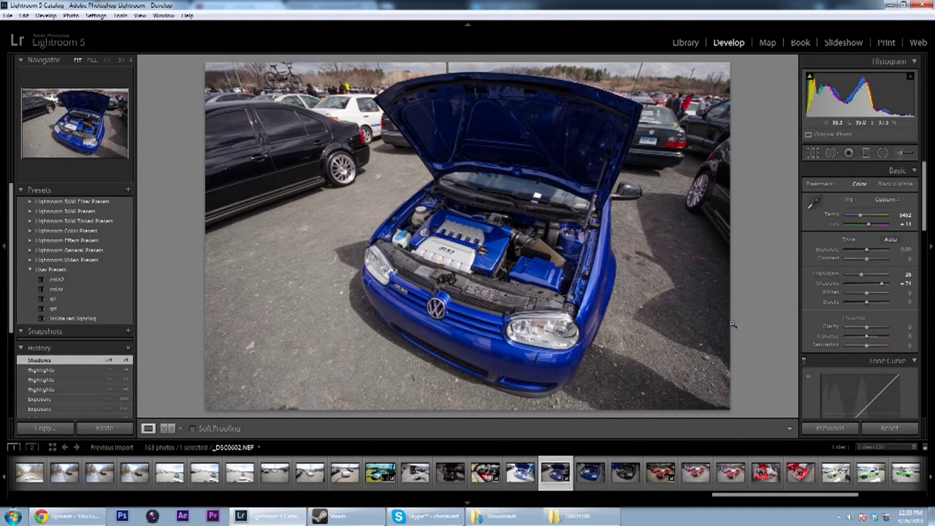
{"action": "mouse_move", "coordinate": [864, 291]}
{"action": "left_mouse_down"}
{"action": "mouse_move", "coordinate": [877, 292]}
{"action": "mouse_move", "coordinate": [868, 302]}
{"action": "mouse_move", "coordinate": [890, 298]}
{"action": "mouse_move", "coordinate": [794, 298]}
{"action": "mouse_move", "coordinate": [858, 312]}
{"action": "mouse_move", "coordinate": [861, 325]}
{"action": "mouse_move", "coordinate": [872, 306]}
{"action": "left_mouse_up"}
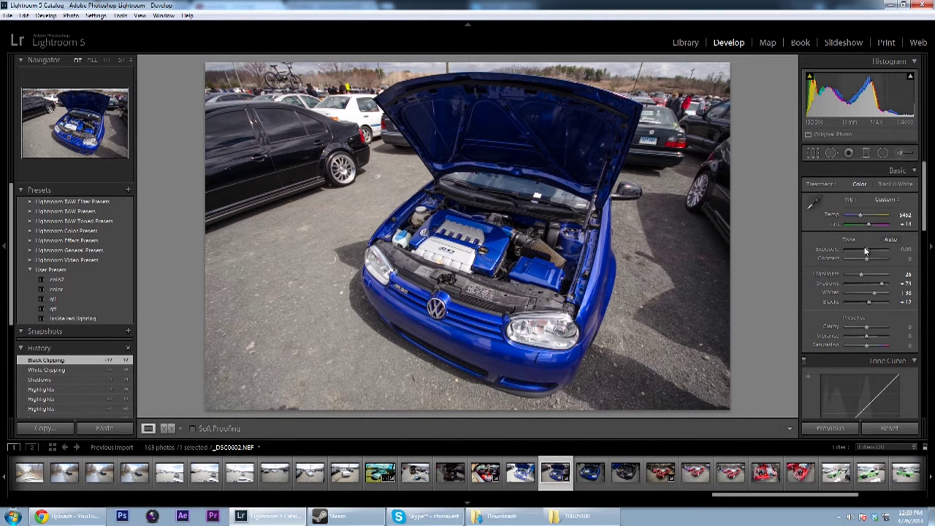
- Return the exposure to 0.00 and set the photo's contrast to +29
{"action": "left_click_drag", "start_coordinate": [868, 252], "coordinate": [867, 248]}
{"action": "double_click", "coordinate": [843, 249]}
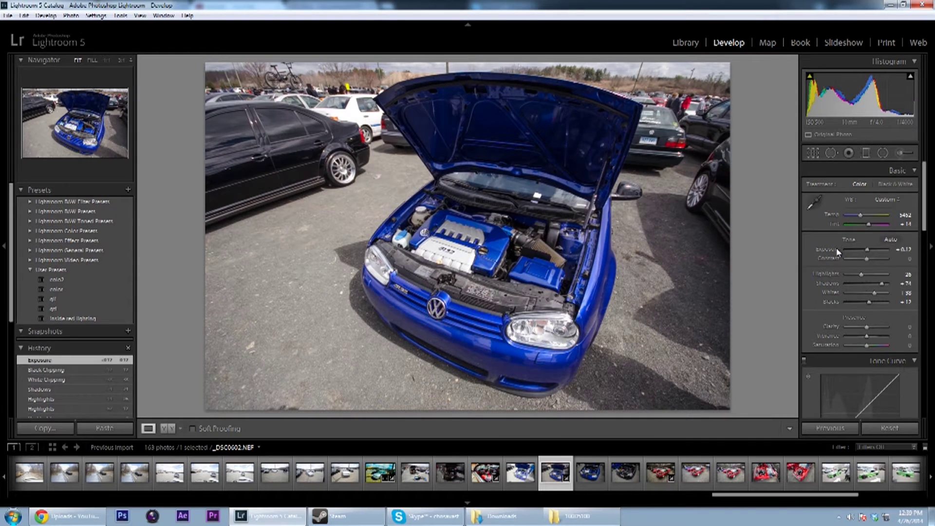
{"action": "mouse_move", "coordinate": [867, 259]}
{"action": "left_mouse_down"}
{"action": "mouse_move", "coordinate": [889, 258]}
{"action": "mouse_move", "coordinate": [857, 258]}
{"action": "mouse_move", "coordinate": [879, 262]}
{"action": "left_mouse_up"}
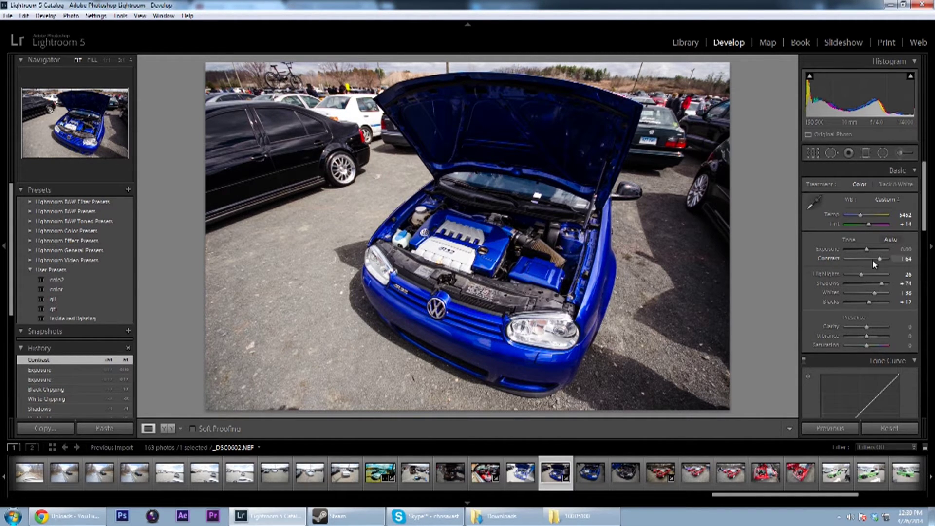
{"action": "left_click_drag", "start_coordinate": [878, 258], "coordinate": [872, 260]}
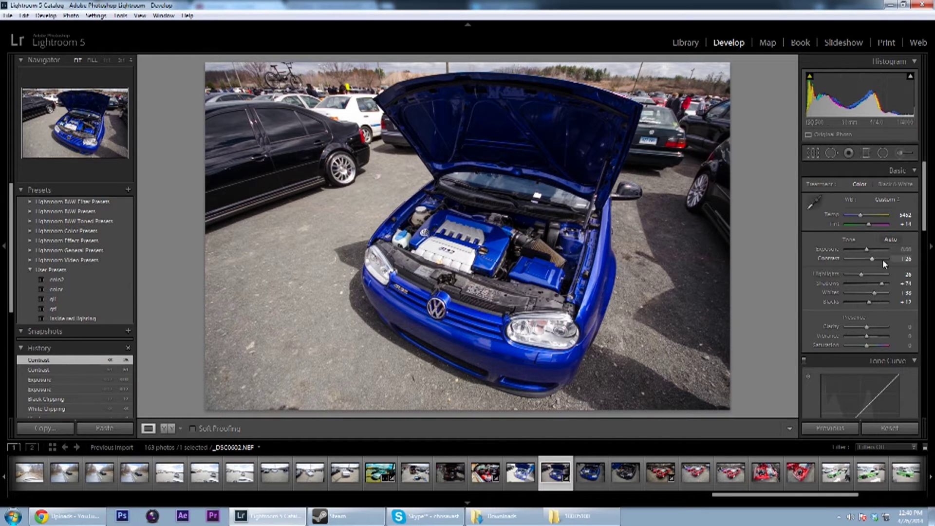
{"action": "left_click_drag", "start_coordinate": [871, 257], "coordinate": [873, 261]}
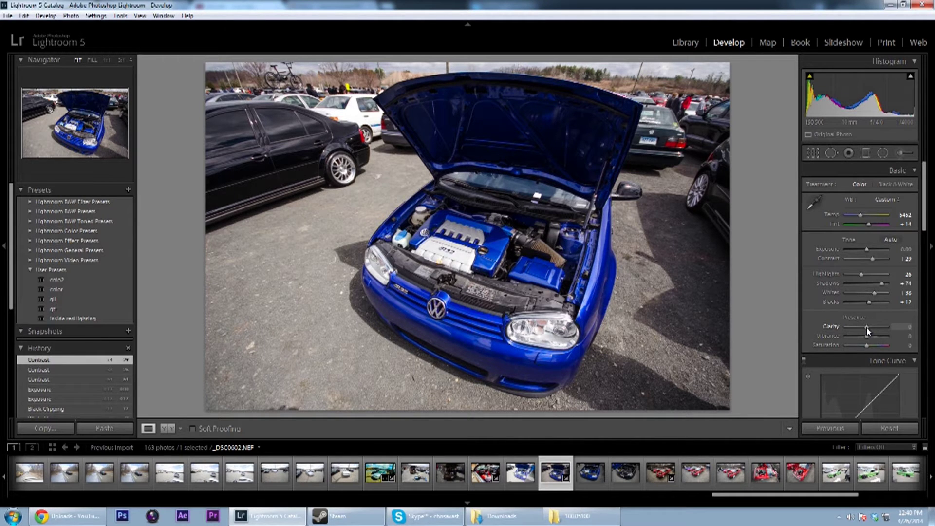
- Raise the photo's clarity to +100 and its vibrance to +31
{"action": "left_click_drag", "start_coordinate": [868, 331], "coordinate": [896, 321]}
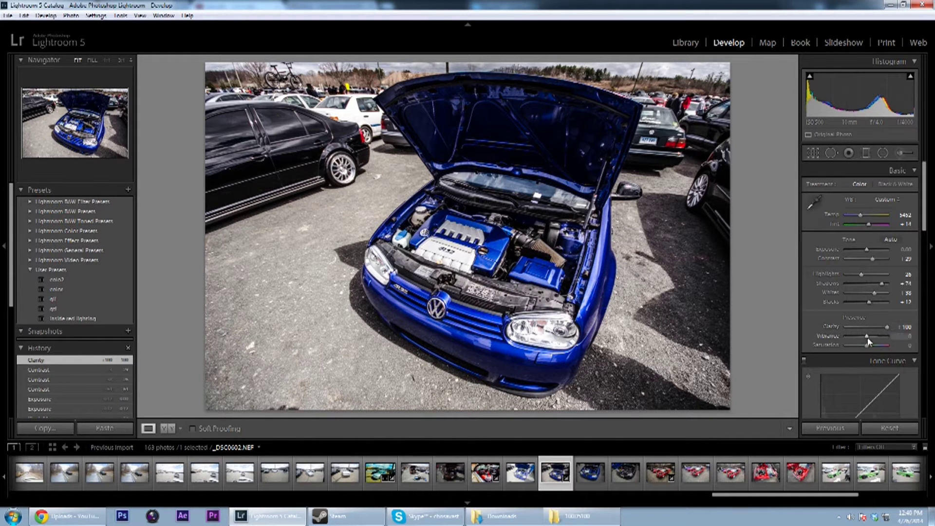
{"action": "left_click_drag", "start_coordinate": [870, 335], "coordinate": [877, 336]}
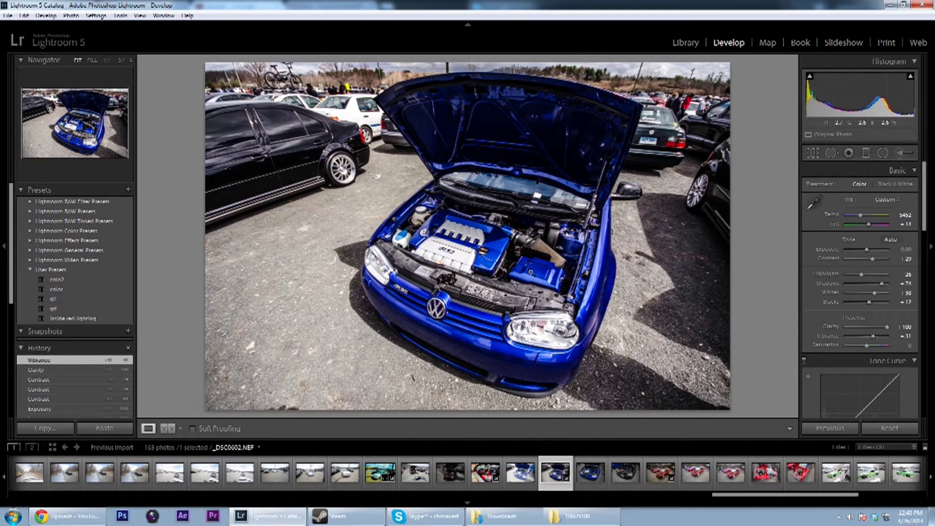
- Start the Adjustment Brush with sharpness and clarity reset to 0 and saturation set to -100
{"action": "scroll", "coordinate": [846, 330], "scroll_direction": "down", "scroll_amount": 5}
{"action": "scroll", "coordinate": [845, 331], "scroll_direction": "up", "scroll_amount": 5}
{"action": "left_click", "coordinate": [907, 155]}
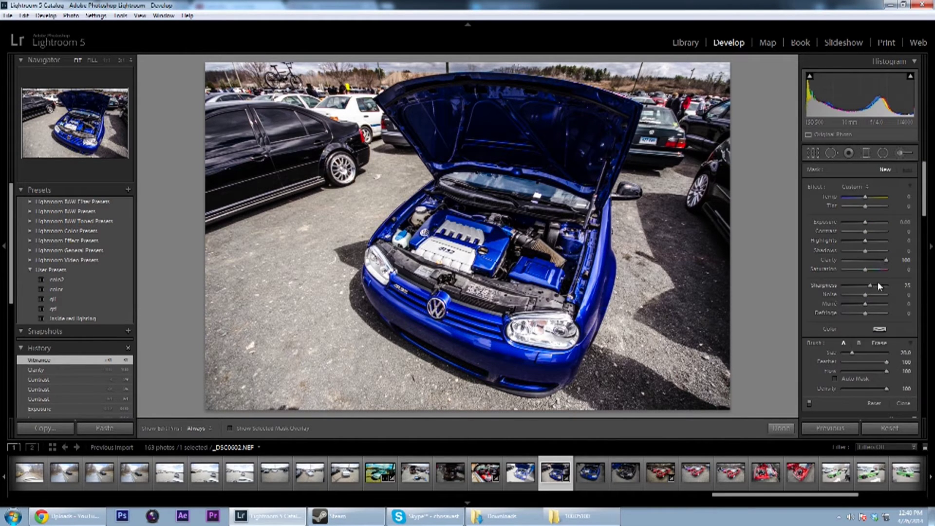
{"action": "double_click", "coordinate": [827, 288]}
{"action": "double_click", "coordinate": [828, 260]}
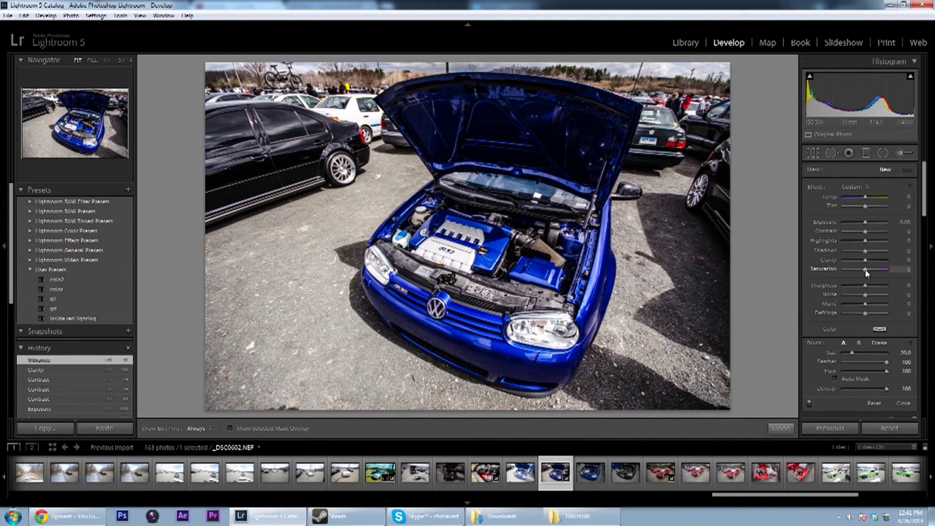
{"action": "left_click_drag", "start_coordinate": [866, 272], "coordinate": [823, 273]}
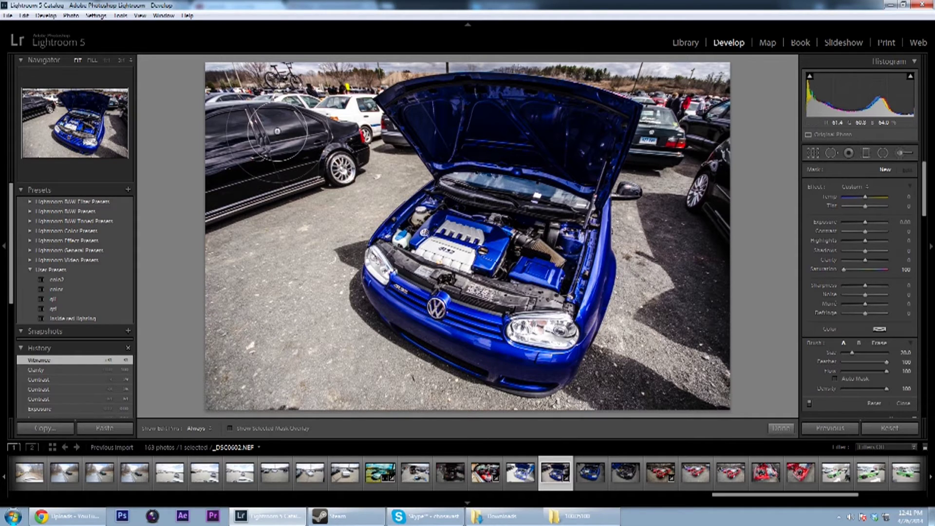
- Desaturate a spot on the black car and, with the brush at size 25, the underside of the blue car's open hood
{"action": "left_click", "coordinate": [280, 130]}
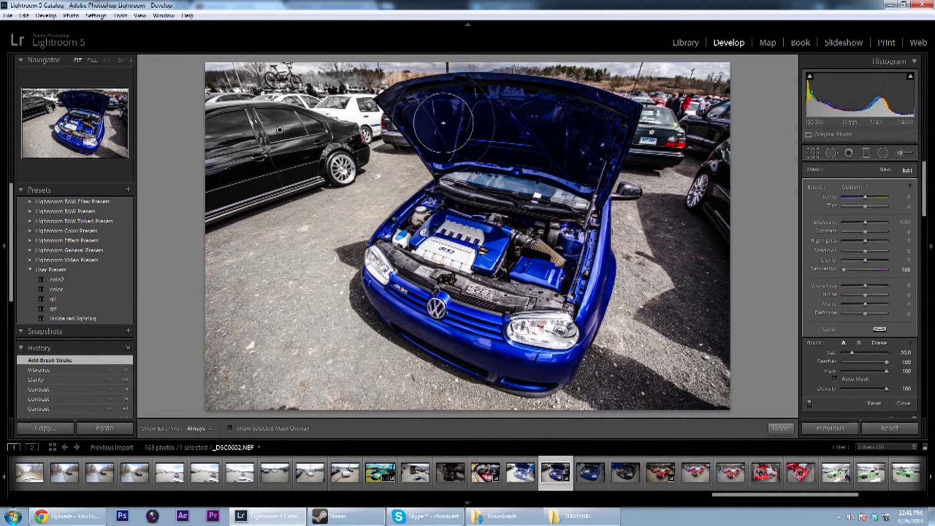
{"action": "scroll", "coordinate": [471, 137], "scroll_direction": "down", "scroll_amount": 9}
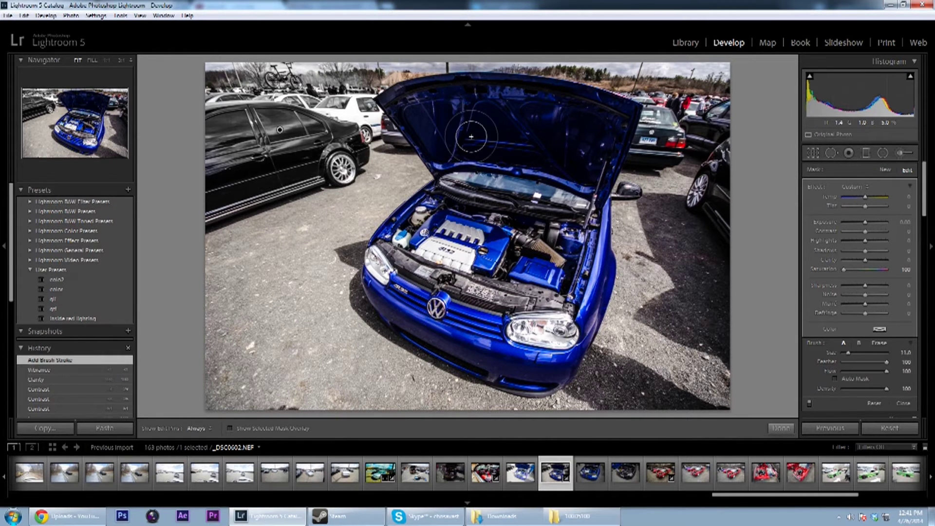
{"action": "scroll", "coordinate": [471, 137], "scroll_direction": "up", "scroll_amount": 4}
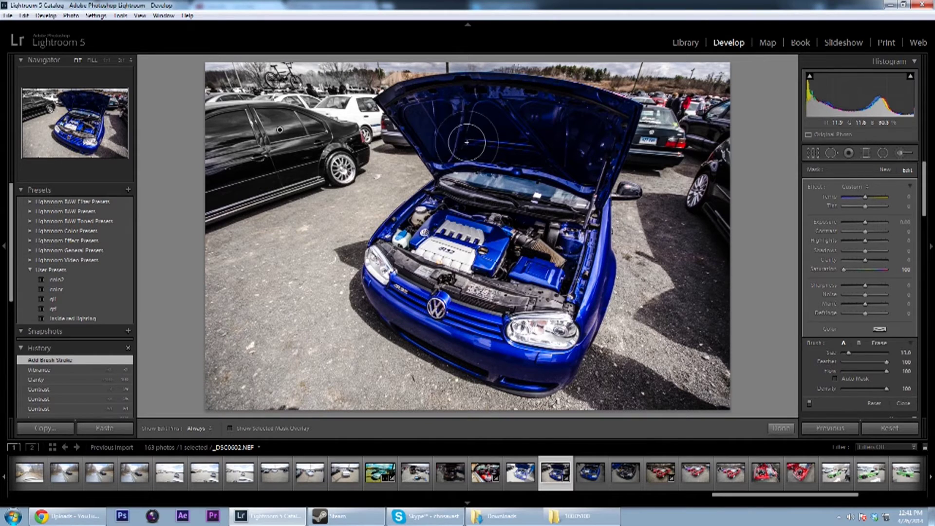
{"action": "scroll", "coordinate": [463, 117], "scroll_direction": "up", "scroll_amount": 9}
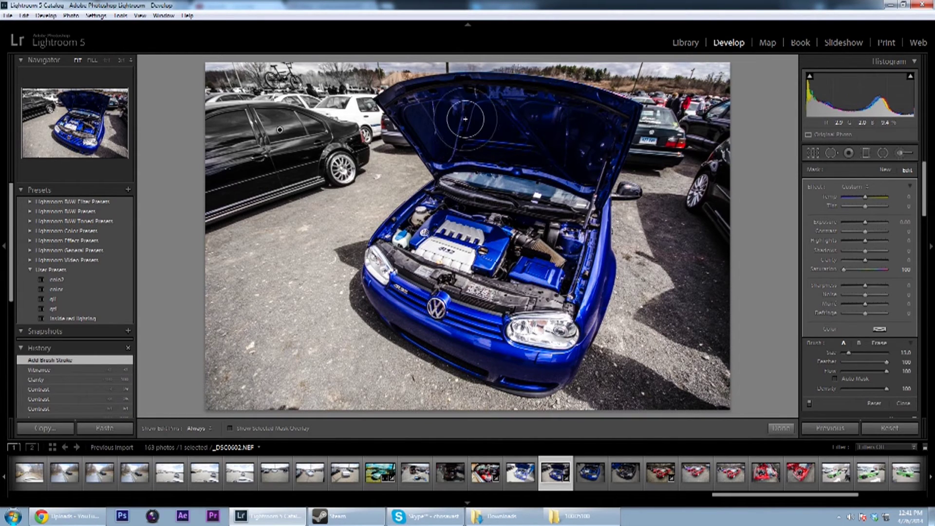
{"action": "scroll", "coordinate": [514, 145], "scroll_direction": "up", "scroll_amount": 1}
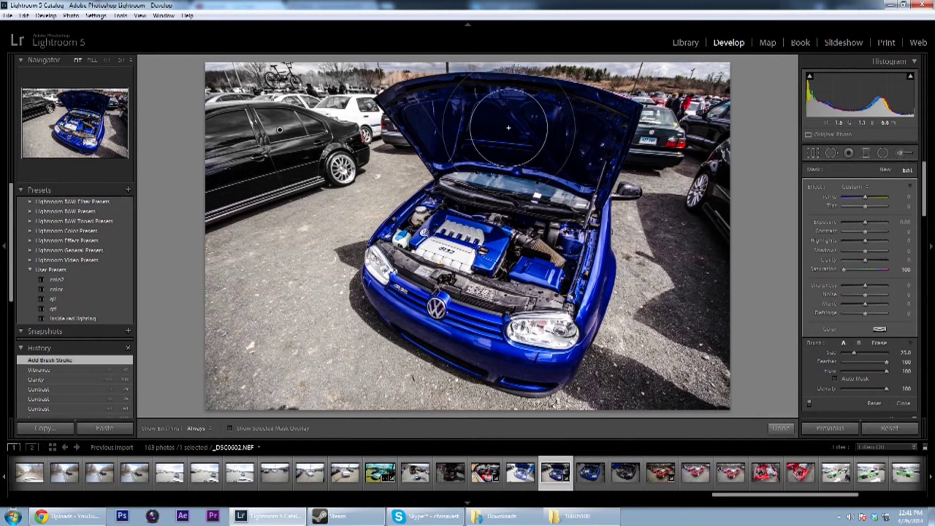
{"action": "left_click", "coordinate": [501, 128]}
{"action": "left_click", "coordinate": [502, 128]}
{"action": "left_click", "coordinate": [501, 127]}
{"action": "left_click", "coordinate": [501, 128]}
{"action": "left_click", "coordinate": [502, 129]}
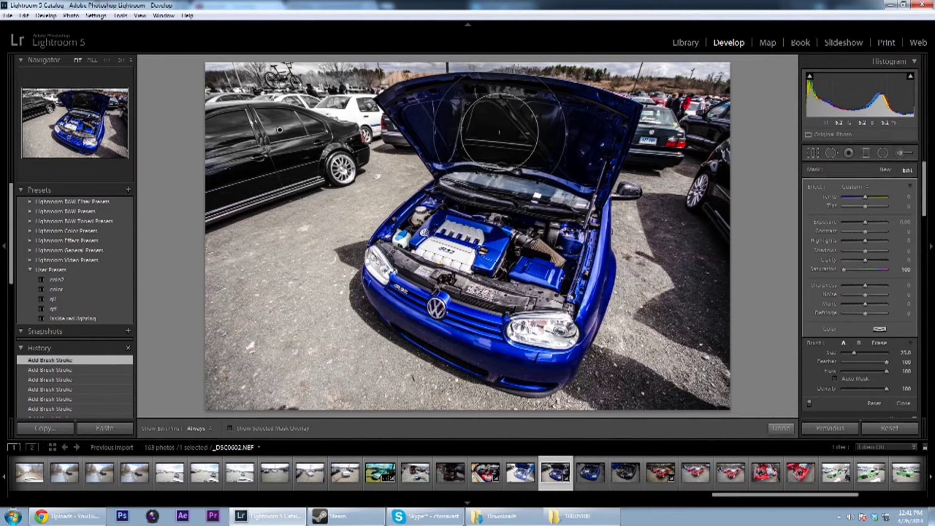
- Paint desaturation over the blue car's front corner and engine side, and erase it again to restore the colour
{"action": "key", "text": "h"}
{"action": "mouse_move", "coordinate": [370, 254]}
{"action": "left_mouse_down"}
{"action": "mouse_move", "coordinate": [390, 302]}
{"action": "mouse_move", "coordinate": [428, 341]}
{"action": "left_mouse_up"}
{"action": "key", "text": "h"}
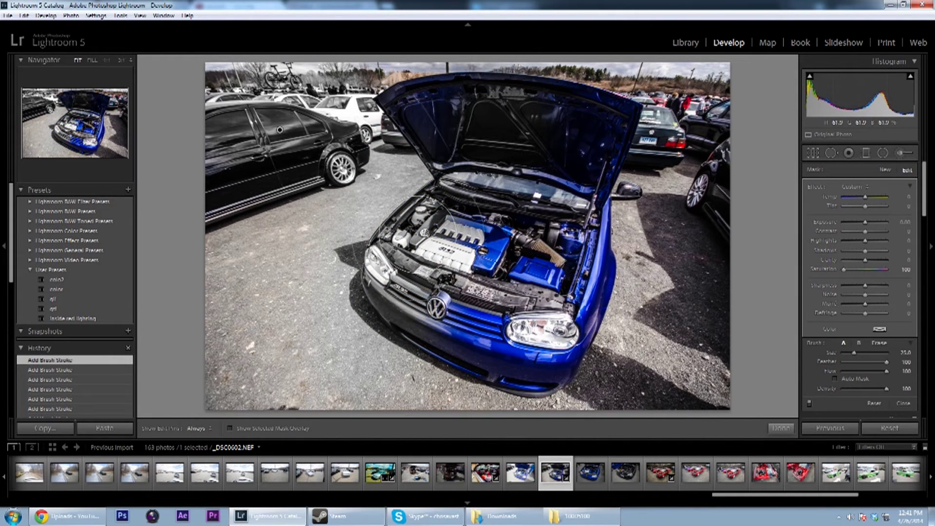
{"action": "key", "text": "h"}
{"action": "mouse_move", "coordinate": [414, 229]}
{"action": "left_mouse_down"}
{"action": "mouse_move", "coordinate": [453, 195]}
{"action": "mouse_move", "coordinate": [414, 224]}
{"action": "mouse_move", "coordinate": [414, 210]}
{"action": "mouse_move", "coordinate": [390, 243]}
{"action": "mouse_move", "coordinate": [374, 282]}
{"action": "mouse_move", "coordinate": [397, 311]}
{"action": "mouse_move", "coordinate": [385, 304]}
{"action": "mouse_move", "coordinate": [516, 376]}
{"action": "mouse_move", "coordinate": [406, 291]}
{"action": "mouse_move", "coordinate": [417, 210]}
{"action": "mouse_move", "coordinate": [435, 231]}
{"action": "mouse_move", "coordinate": [409, 230]}
{"action": "mouse_move", "coordinate": [426, 213]}
{"action": "left_mouse_up"}
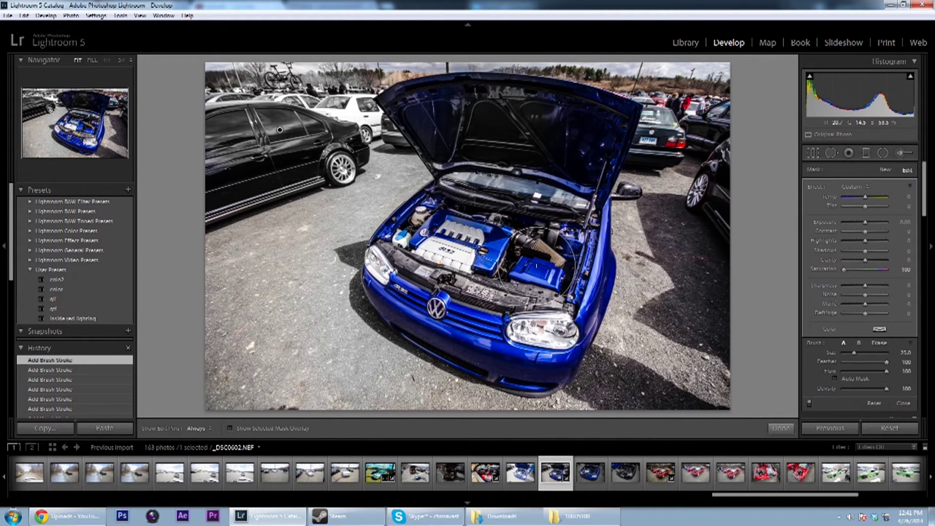
- Enlarge the brush and paint the desaturation across the whole photo, including the blue car
{"action": "scroll", "coordinate": [448, 287], "scroll_direction": "up", "scroll_amount": 2}
{"action": "scroll", "coordinate": [448, 288], "scroll_direction": "up", "scroll_amount": 5}
{"action": "mouse_move", "coordinate": [448, 287]}
{"action": "left_mouse_down"}
{"action": "mouse_move", "coordinate": [487, 210]}
{"action": "mouse_move", "coordinate": [545, 176]}
{"action": "mouse_move", "coordinate": [574, 312]}
{"action": "left_mouse_up"}
{"action": "scroll", "coordinate": [753, 323], "scroll_direction": "up", "scroll_amount": 2}
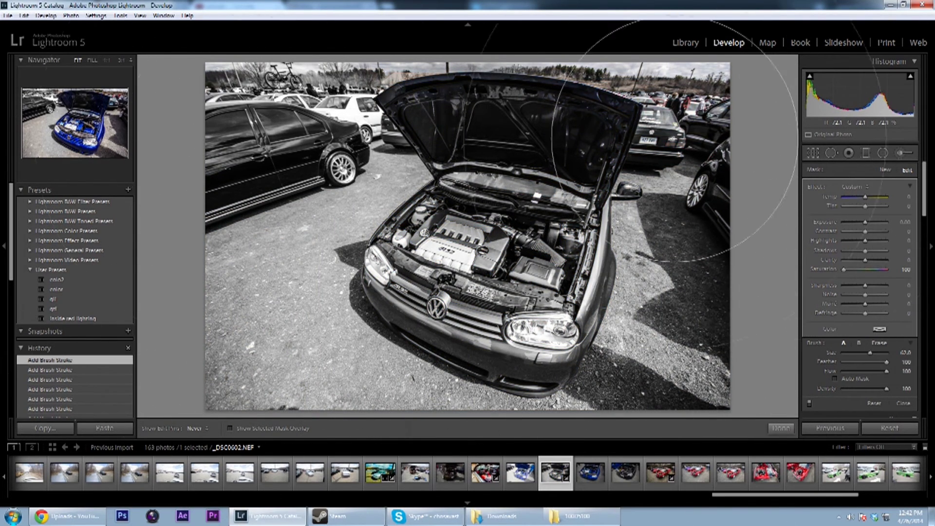
{"action": "key", "text": "h"}
- Erase the desaturation from the blue car and its hood, reducing the eraser to size 6 for the edges
{"action": "key", "text": "alt"}
{"action": "key", "text": "h"}
{"action": "mouse_move", "coordinate": [510, 273]}
{"action": "left_mouse_down"}
{"action": "mouse_move", "coordinate": [456, 317]}
{"action": "mouse_move", "coordinate": [422, 302]}
{"action": "mouse_move", "coordinate": [423, 316]}
{"action": "mouse_move", "coordinate": [412, 312]}
{"action": "mouse_move", "coordinate": [472, 195]}
{"action": "mouse_move", "coordinate": [457, 132]}
{"action": "mouse_move", "coordinate": [502, 190]}
{"action": "mouse_move", "coordinate": [467, 136]}
{"action": "mouse_move", "coordinate": [430, 117]}
{"action": "mouse_move", "coordinate": [481, 141]}
{"action": "mouse_move", "coordinate": [529, 120]}
{"action": "mouse_move", "coordinate": [569, 127]}
{"action": "mouse_move", "coordinate": [530, 355]}
{"action": "mouse_move", "coordinate": [544, 370]}
{"action": "mouse_move", "coordinate": [583, 297]}
{"action": "mouse_move", "coordinate": [572, 205]}
{"action": "mouse_move", "coordinate": [595, 129]}
{"action": "mouse_move", "coordinate": [441, 113]}
{"action": "left_mouse_up"}
{"action": "key", "text": "h"}
{"action": "scroll", "coordinate": [433, 113], "scroll_direction": "down", "scroll_amount": 4}
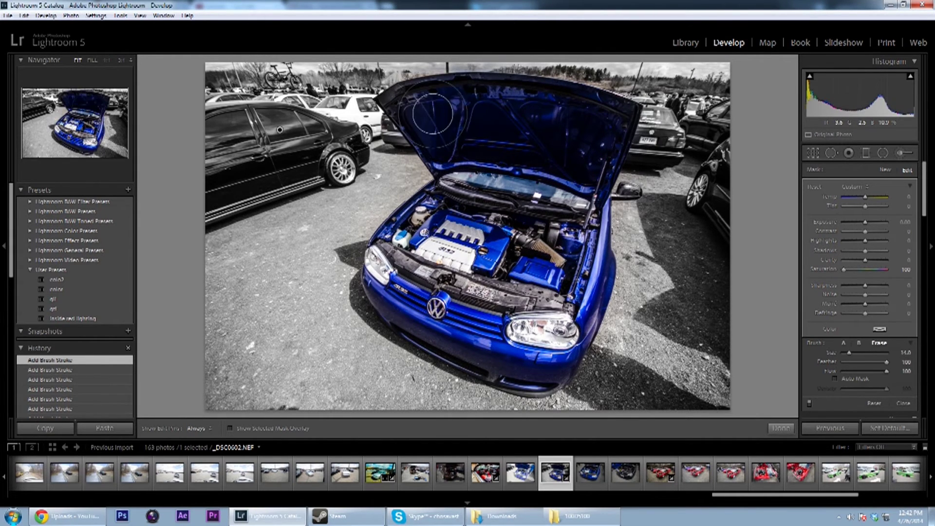
{"action": "scroll", "coordinate": [432, 113], "scroll_direction": "down", "scroll_amount": 4}
{"action": "key", "text": "h"}
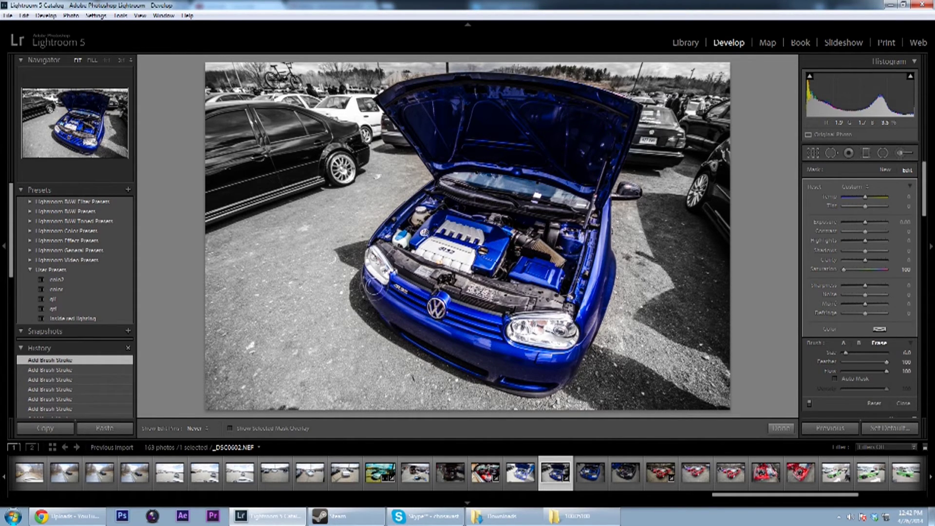
{"action": "key", "text": "alt"}
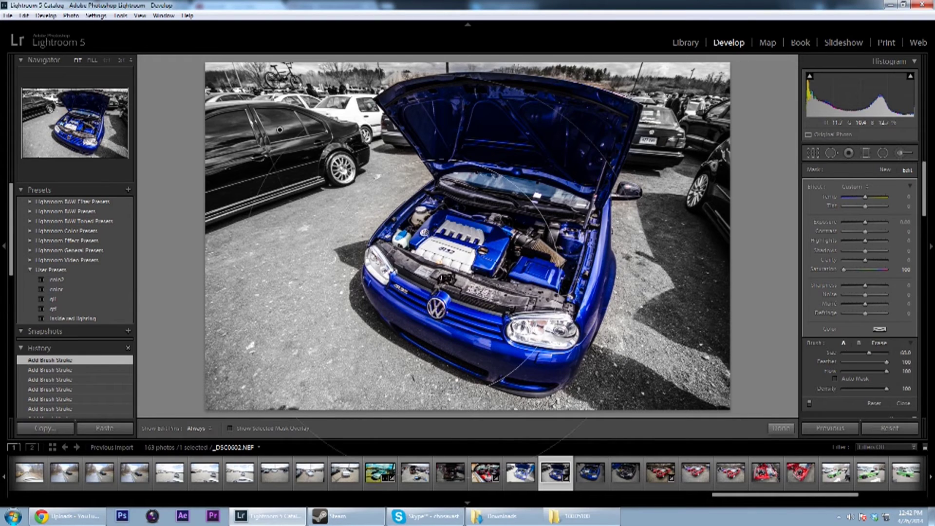
- Shrink the brush to size 6 and touch up the desaturation along the blue car's outline near the mirror
{"action": "scroll", "coordinate": [475, 265], "scroll_direction": "down", "scroll_amount": 5}
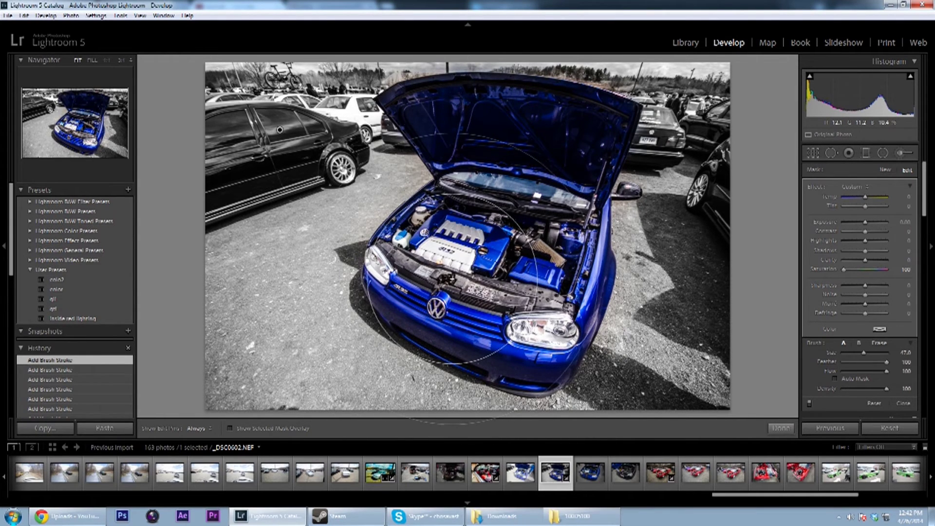
{"action": "scroll", "coordinate": [453, 278], "scroll_direction": "down", "scroll_amount": 8}
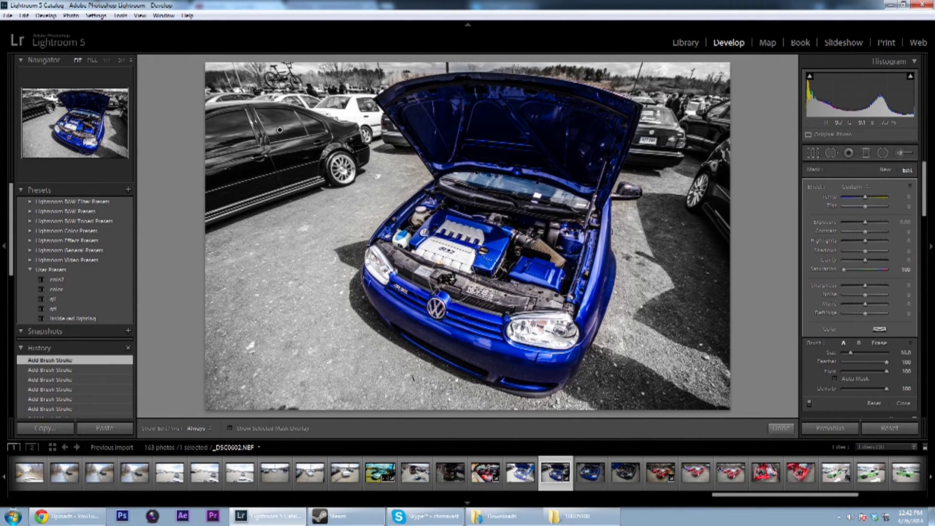
{"action": "key", "text": "h"}
{"action": "key", "text": "h"}
{"action": "key", "text": "h"}
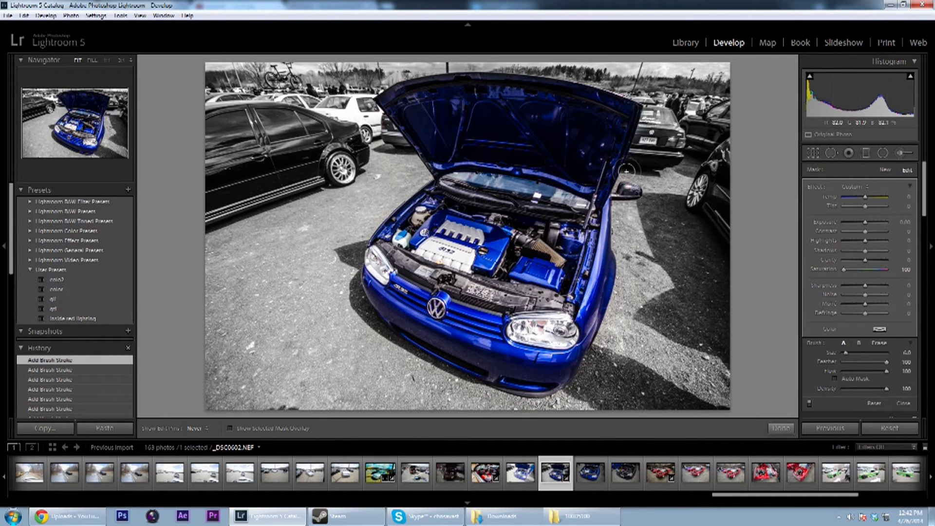
{"action": "key", "text": "h"}
- Set the brush size to 17 and close the Adjustment Brush
{"action": "key", "text": "bracketright"}
{"action": "key", "text": "bracketright"}
{"action": "key", "text": "bracketright"}
{"action": "key", "text": "bracketright"}
{"action": "key", "text": "bracketright"}
{"action": "key", "text": "bracketright"}
{"action": "key", "text": "bracketright"}
{"action": "key", "text": "bracketright"}
{"action": "key", "text": "bracketright"}
{"action": "key", "text": "bracketright"}
{"action": "key", "text": "bracketright"}
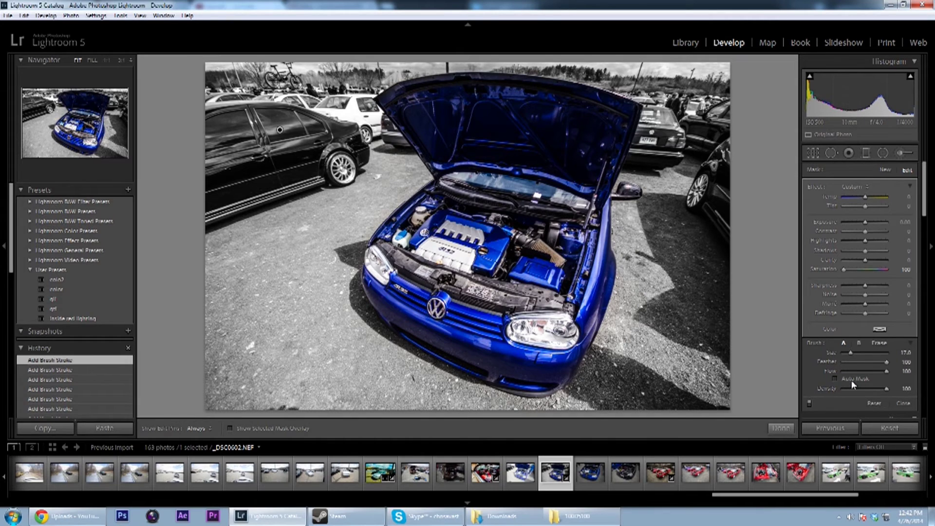
{"action": "left_click", "coordinate": [903, 153]}
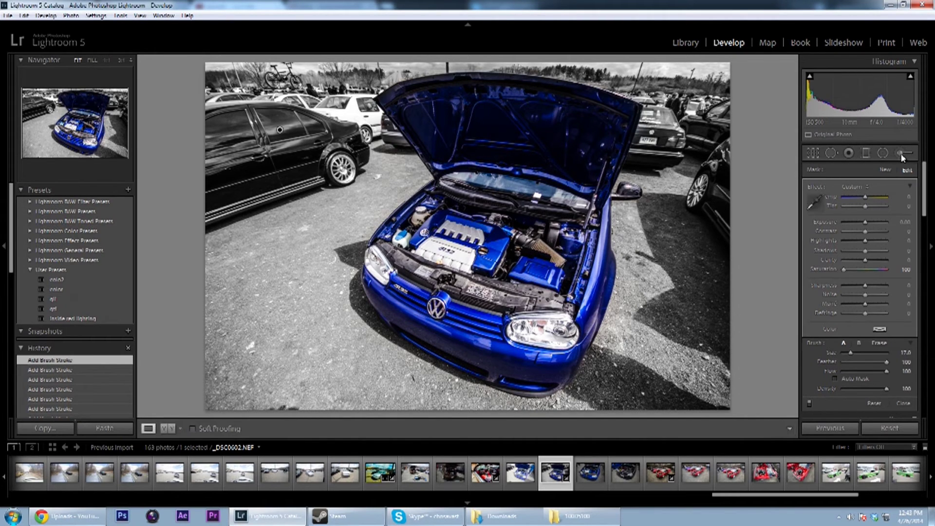
- Set the sharpening amount to 70 and inspect the effect on different engine details in the preview
{"action": "scroll", "coordinate": [871, 299], "scroll_direction": "down", "scroll_amount": 10}
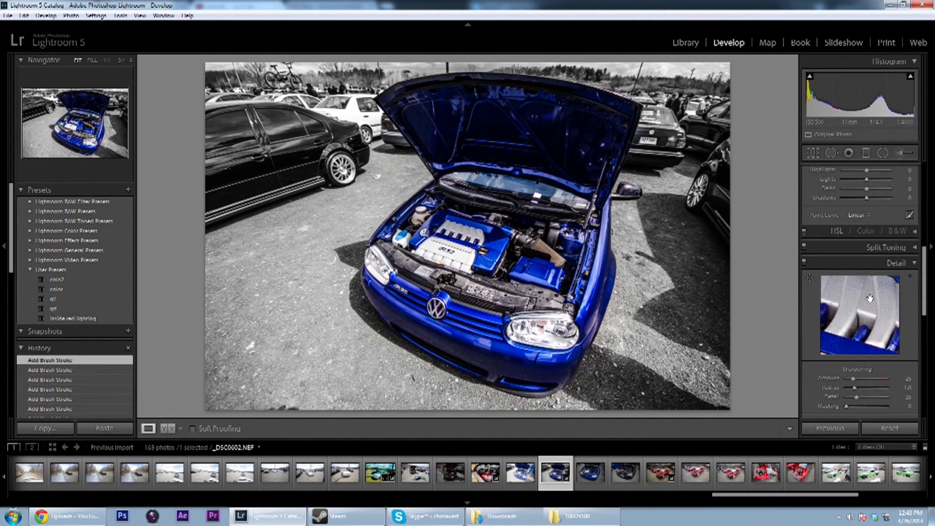
{"action": "scroll", "coordinate": [870, 298], "scroll_direction": "down", "scroll_amount": 3}
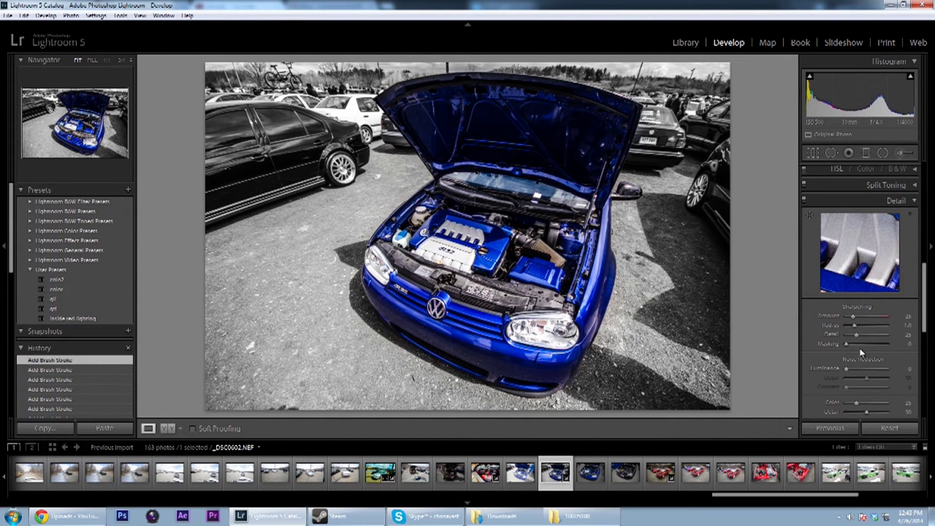
{"action": "left_click_drag", "start_coordinate": [871, 280], "coordinate": [854, 268]}
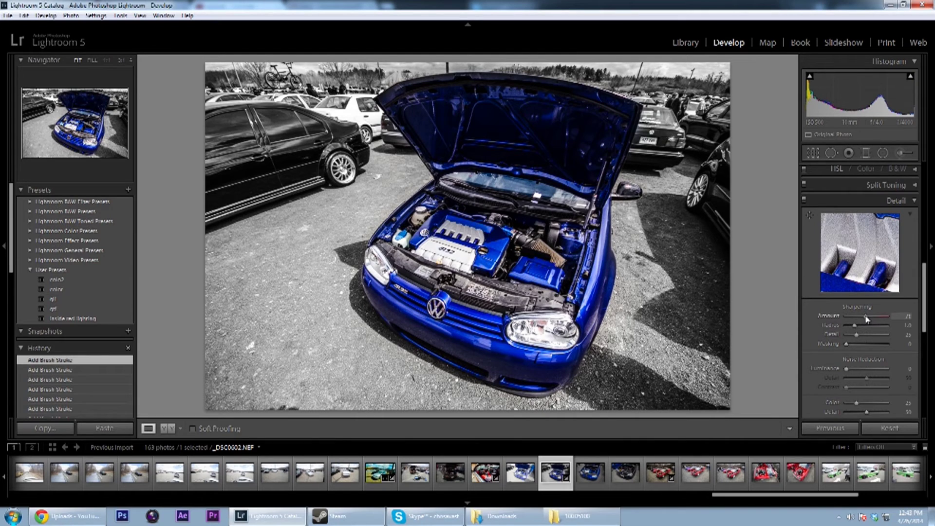
{"action": "left_click_drag", "start_coordinate": [866, 319], "coordinate": [865, 319]}
{"action": "left_click_drag", "start_coordinate": [865, 279], "coordinate": [811, 215]}
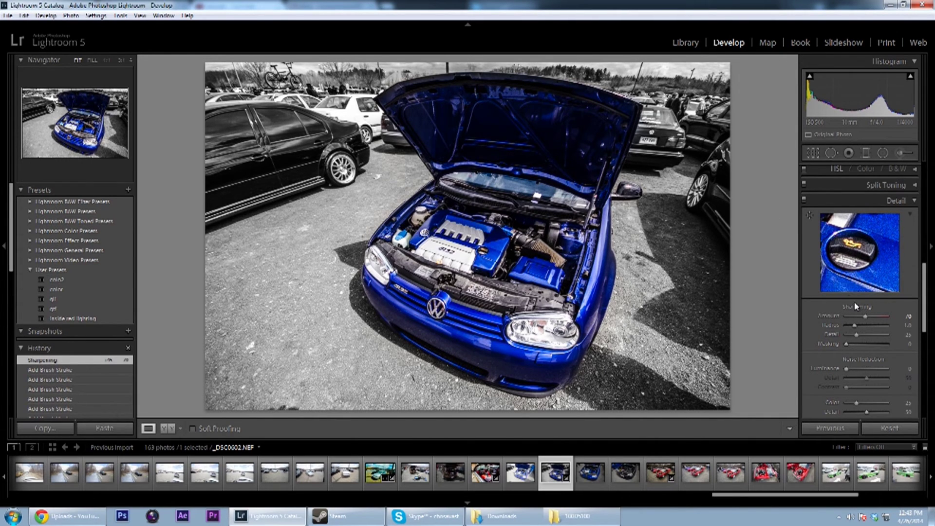
- Set the sharpening detail to 10, radius to 2.0 and masking to 30, and move the detail preview to another engine area
{"action": "left_click", "coordinate": [851, 337]}
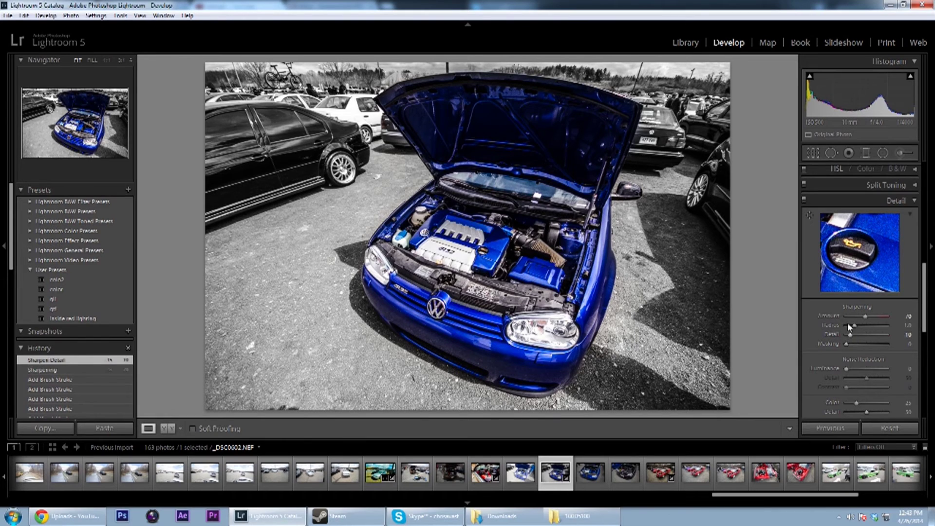
{"action": "left_click", "coordinate": [875, 325]}
{"action": "left_click", "coordinate": [872, 330]}
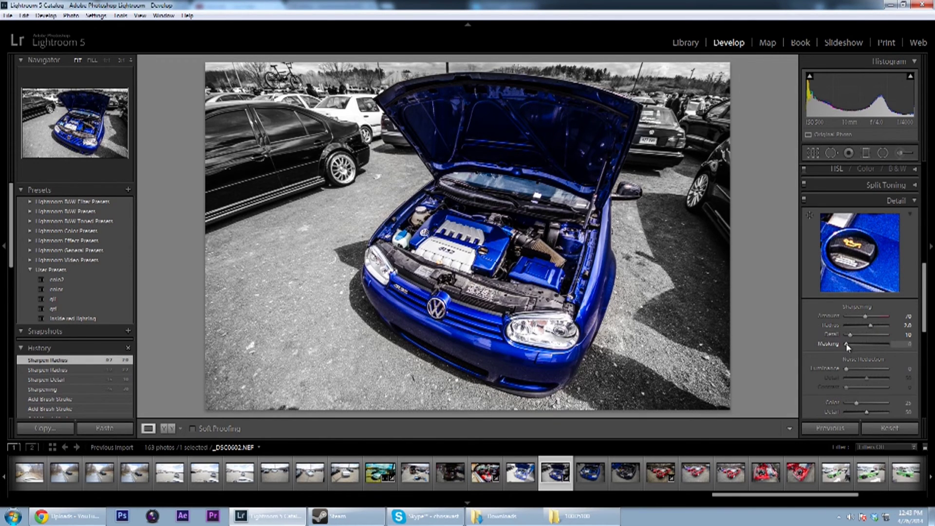
{"action": "left_click", "coordinate": [860, 345]}
{"action": "left_click_drag", "start_coordinate": [870, 249], "coordinate": [892, 295]}
{"action": "scroll", "coordinate": [899, 390], "scroll_direction": "down", "scroll_amount": 2}
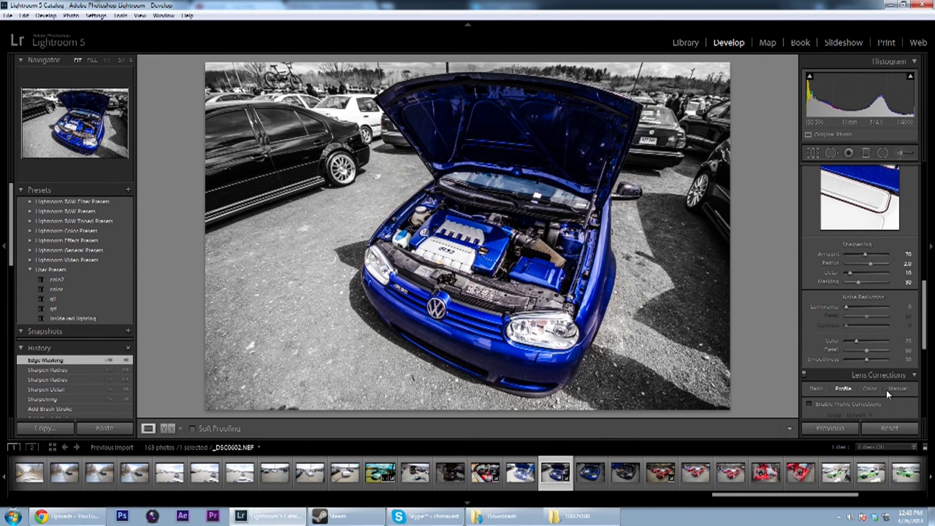
{"action": "scroll", "coordinate": [887, 389], "scroll_direction": "up", "scroll_amount": 2}
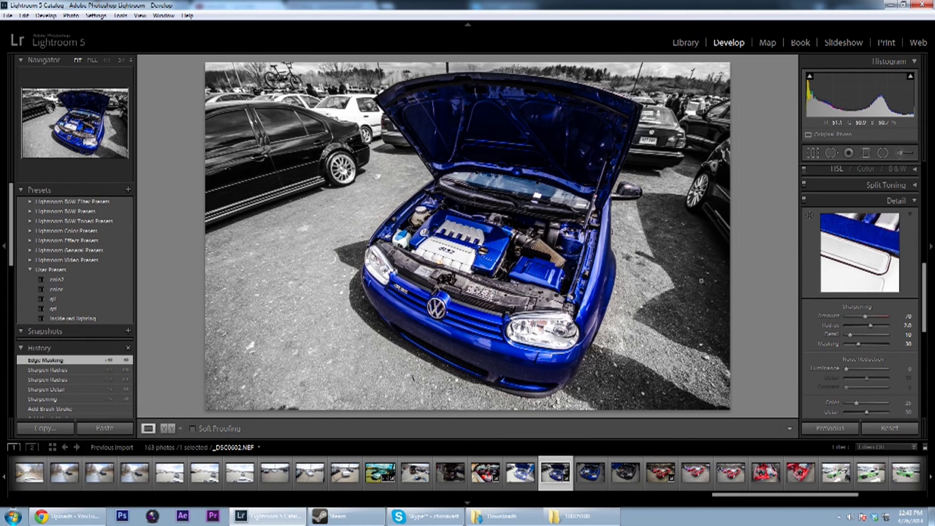
- Try the lens profile corrections on the photo, toggling them to compare both versions, and leave them disabled
{"action": "scroll", "coordinate": [838, 363], "scroll_direction": "down", "scroll_amount": 4}
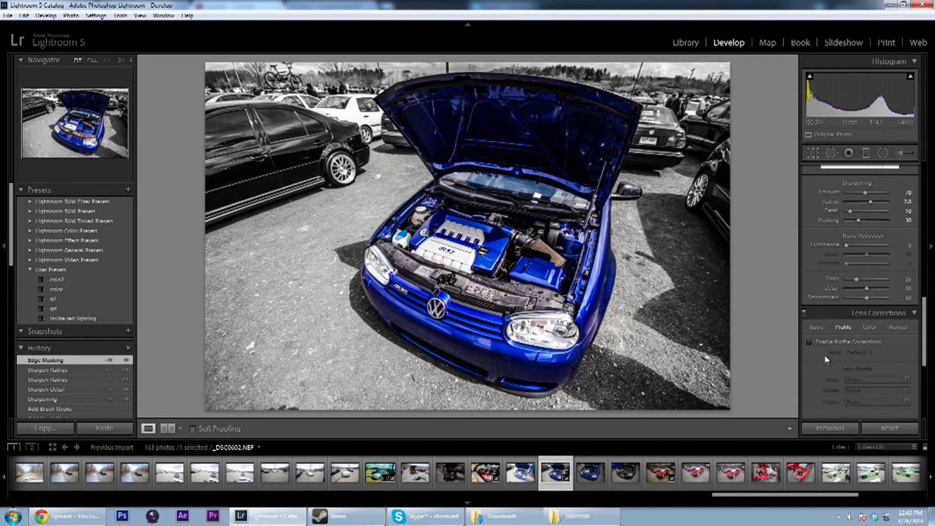
{"action": "scroll", "coordinate": [827, 360], "scroll_direction": "down", "scroll_amount": 2}
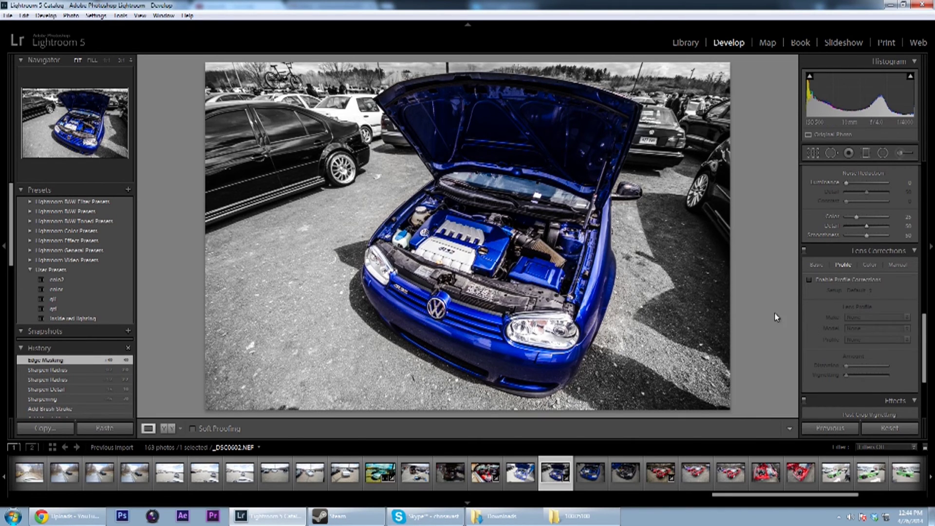
{"action": "left_click", "coordinate": [810, 279]}
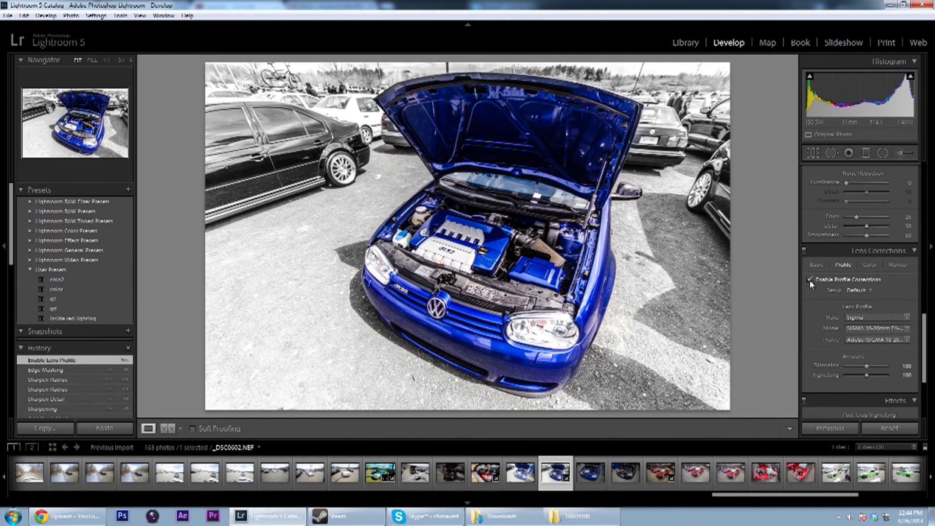
{"action": "left_click", "coordinate": [810, 280]}
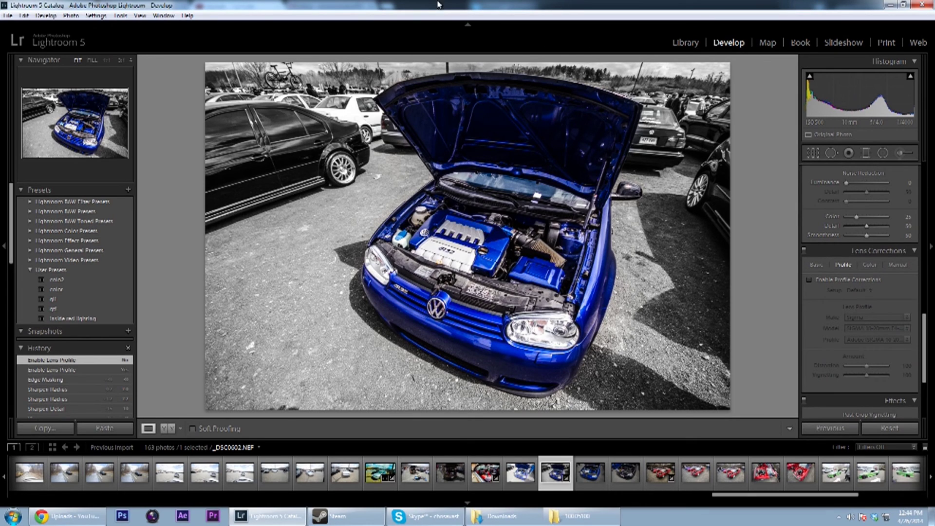
{"action": "key", "text": "j"}
{"action": "left_click", "coordinate": [810, 280]}
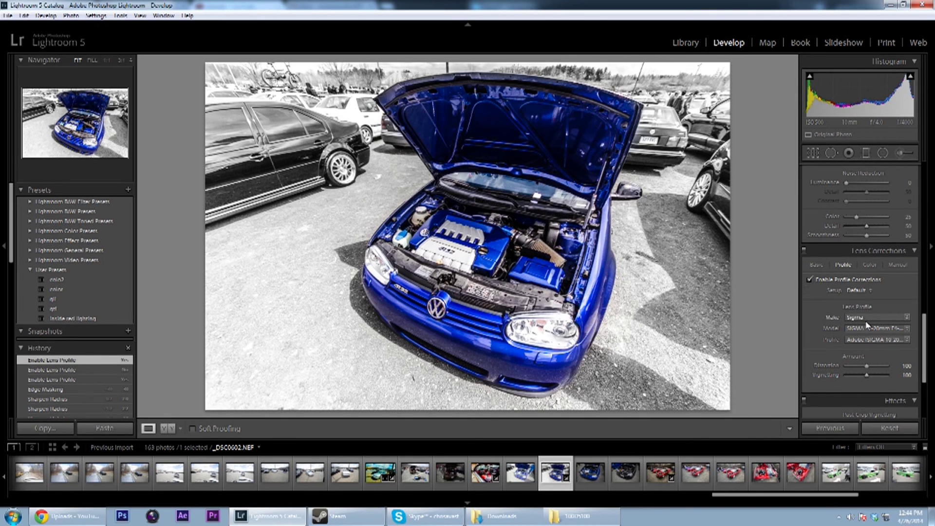
{"action": "left_click", "coordinate": [810, 280]}
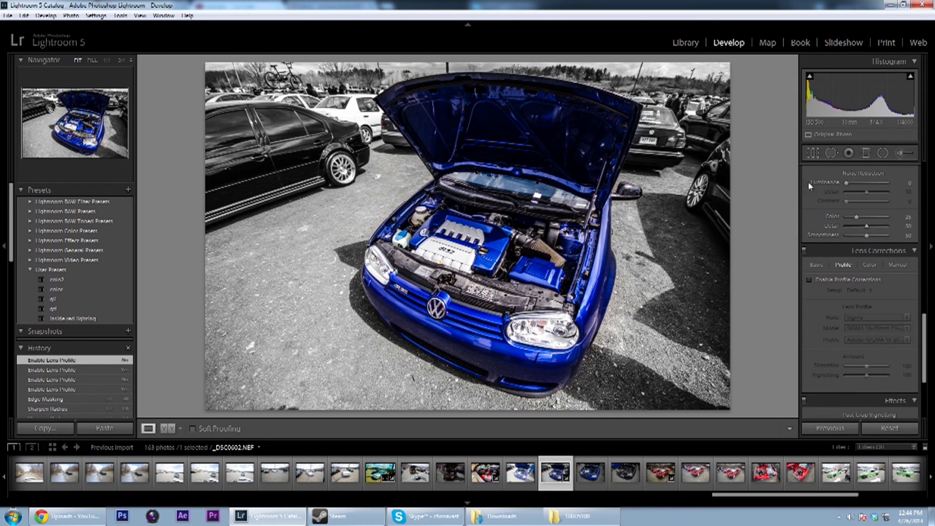
{"action": "scroll", "coordinate": [886, 332], "scroll_direction": "down", "scroll_amount": 5}
{"action": "scroll", "coordinate": [886, 338], "scroll_direction": "up", "scroll_amount": 4}
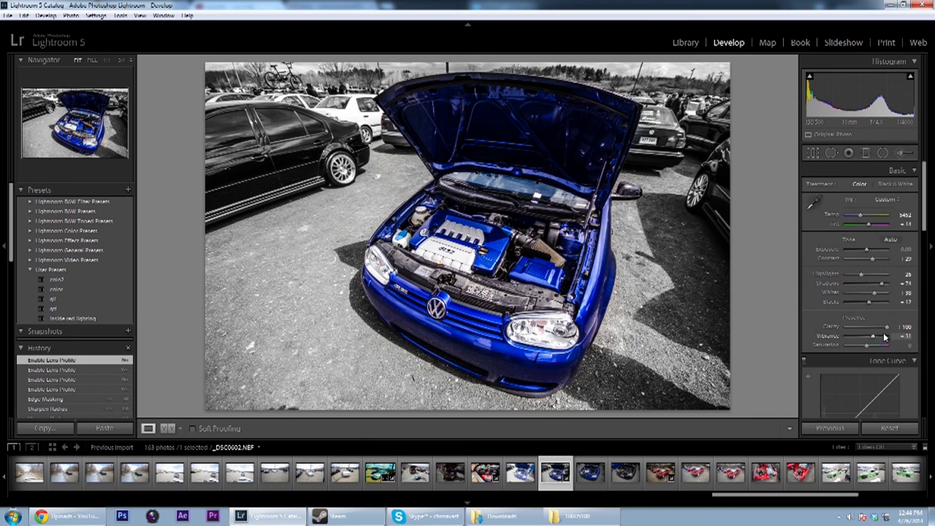